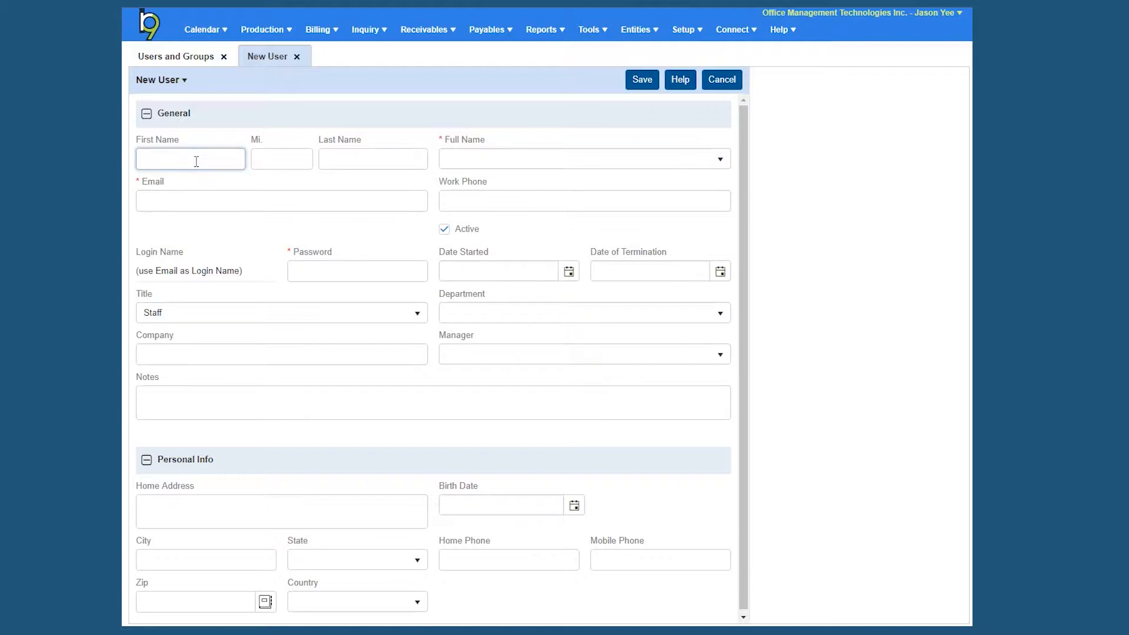
- Enter the user's first and last name, choose the first-name-first Full Name format, and enter their e-mail address
{"action": "key", "text": "Tab"}
{"action": "key", "text": "Tab"}
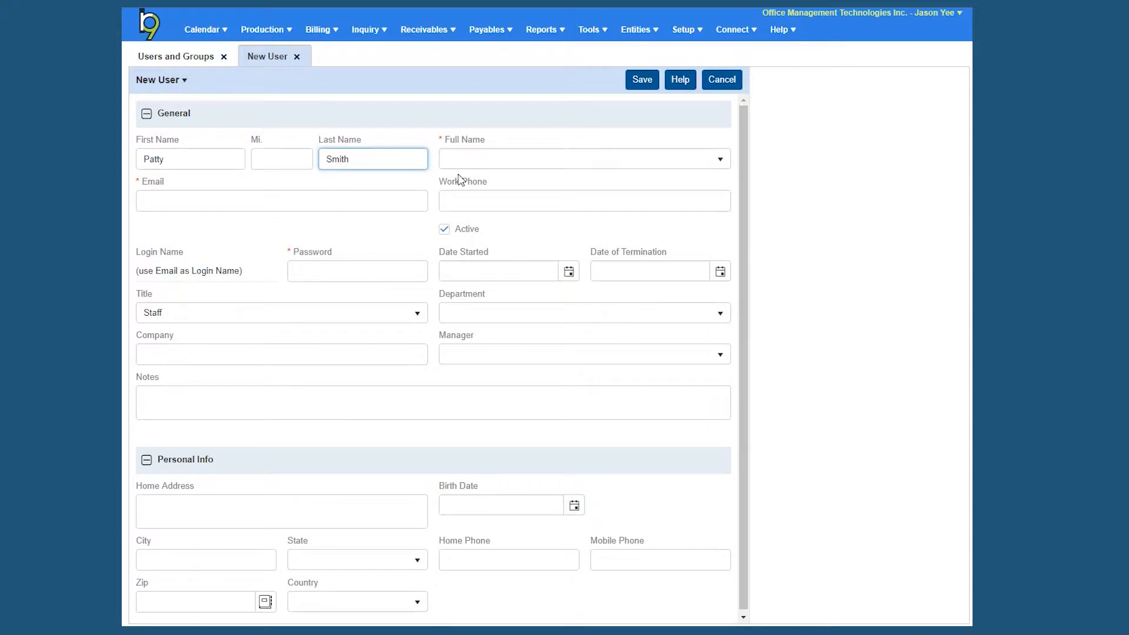
{"action": "left_click", "coordinate": [719, 161]}
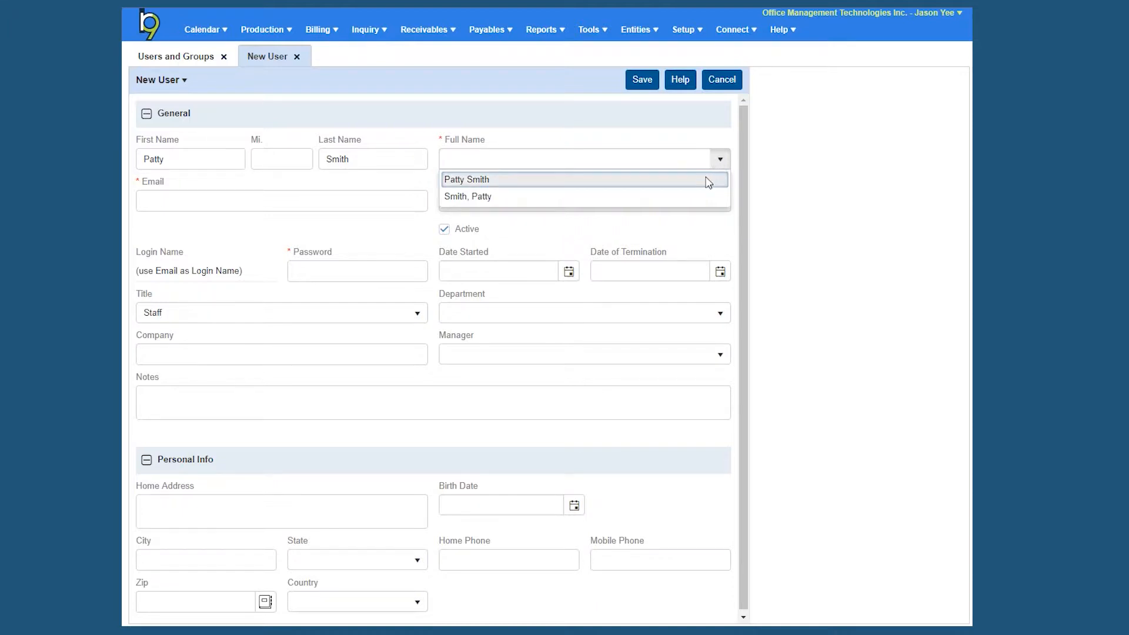
{"action": "left_click", "coordinate": [708, 183]}
{"action": "left_click", "coordinate": [182, 199]}
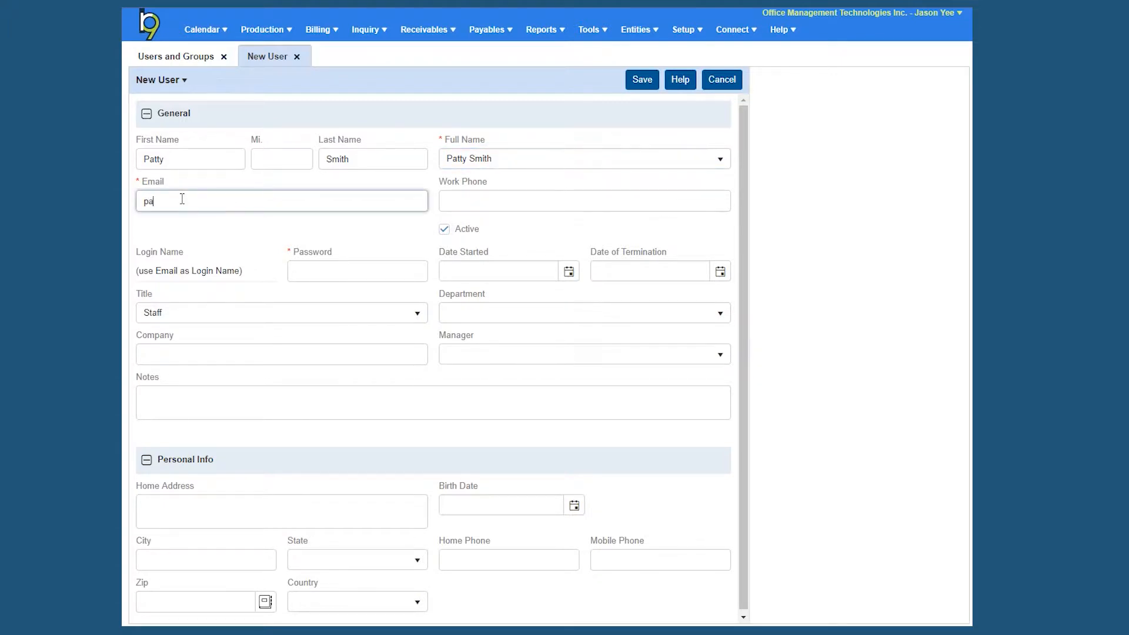
- View the General > Login system preferences, where e-mail serves as login name, then return to the New User form
{"action": "left_click", "coordinate": [684, 30]}
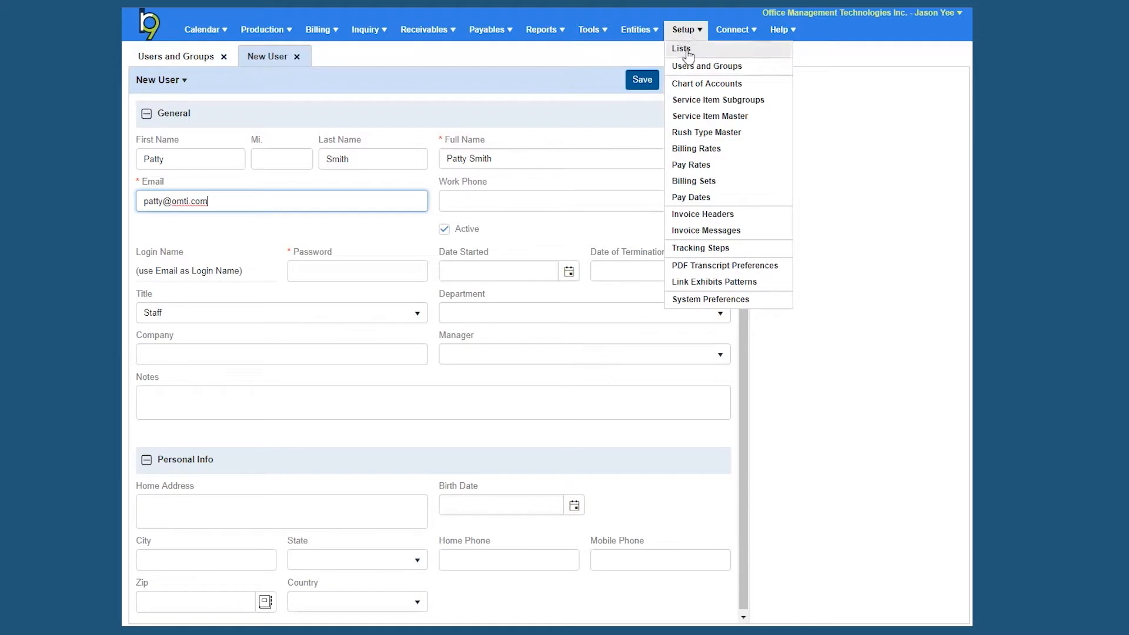
{"action": "left_click", "coordinate": [698, 300]}
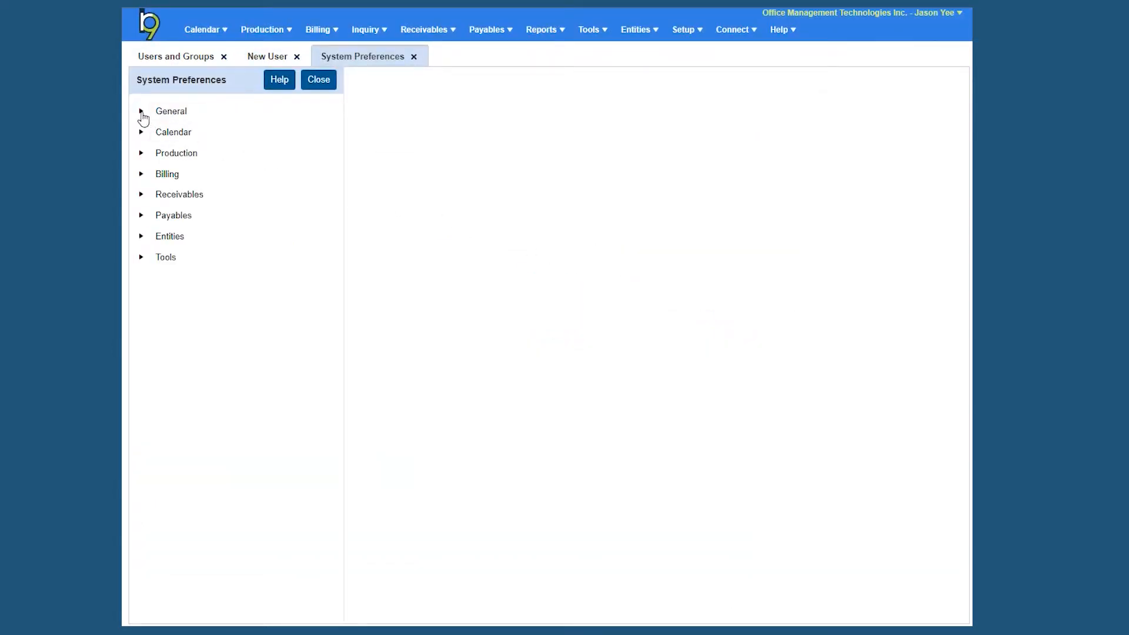
{"action": "left_click", "coordinate": [141, 111]}
{"action": "left_click", "coordinate": [201, 195]}
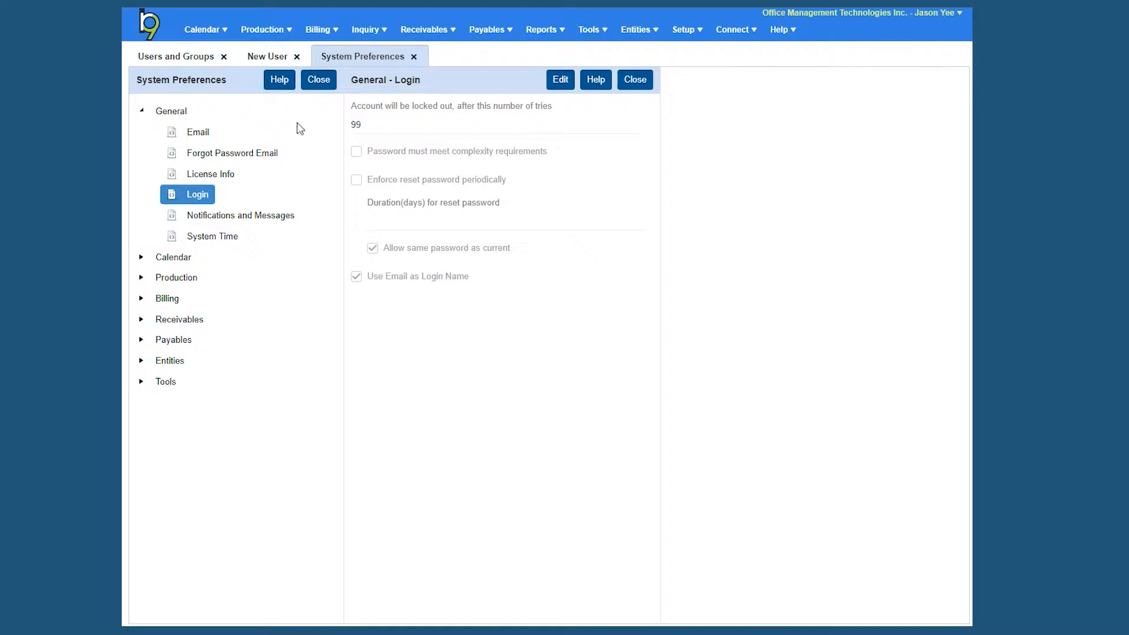
{"action": "left_click", "coordinate": [270, 58]}
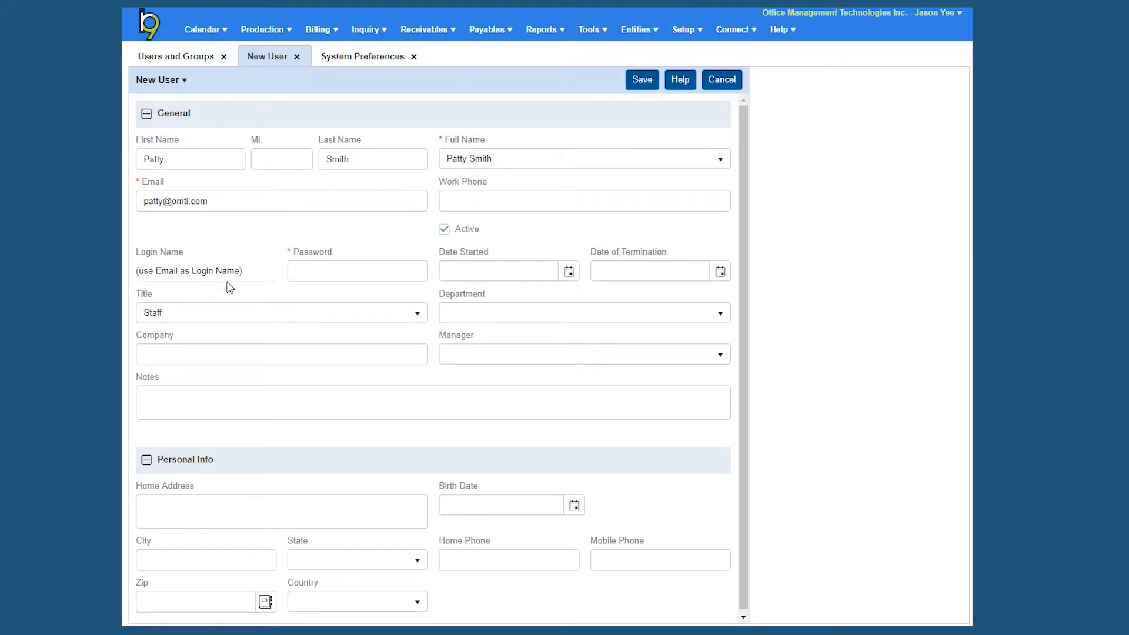
- Enter the user's password and save the new user record
{"action": "left_click", "coordinate": [297, 272]}
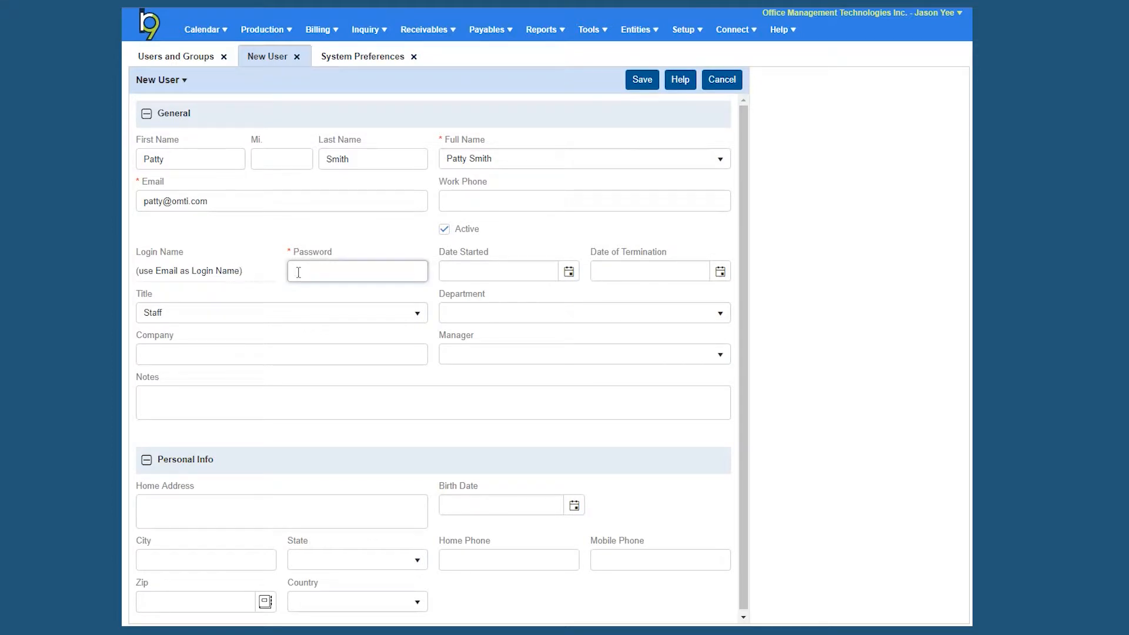
{"action": "type", "text": "••••"}
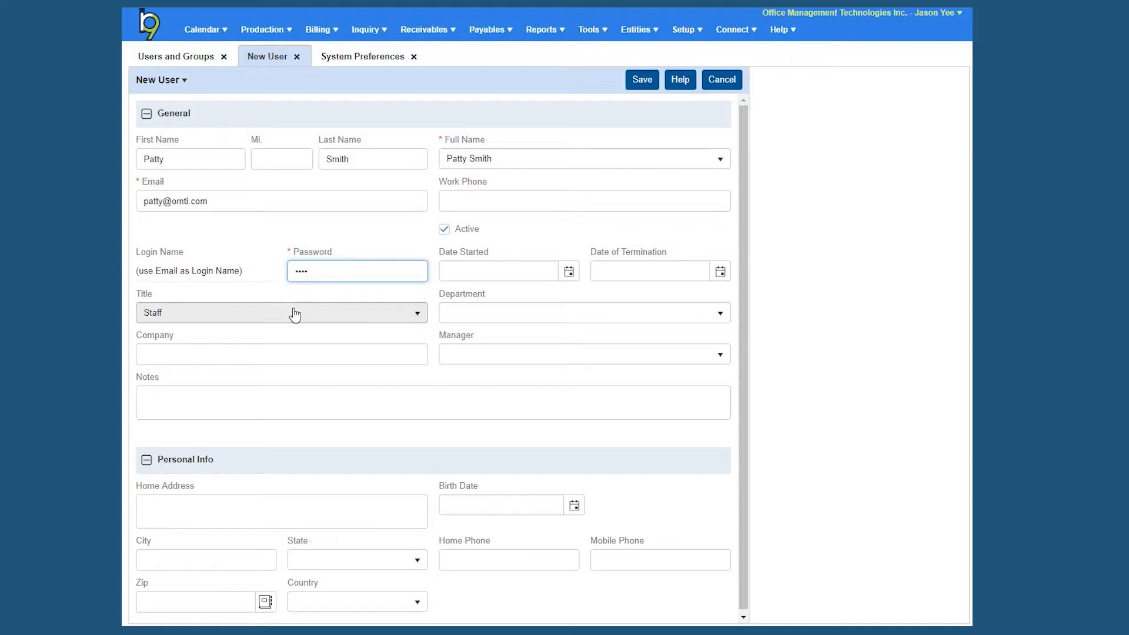
{"action": "left_click", "coordinate": [639, 90]}
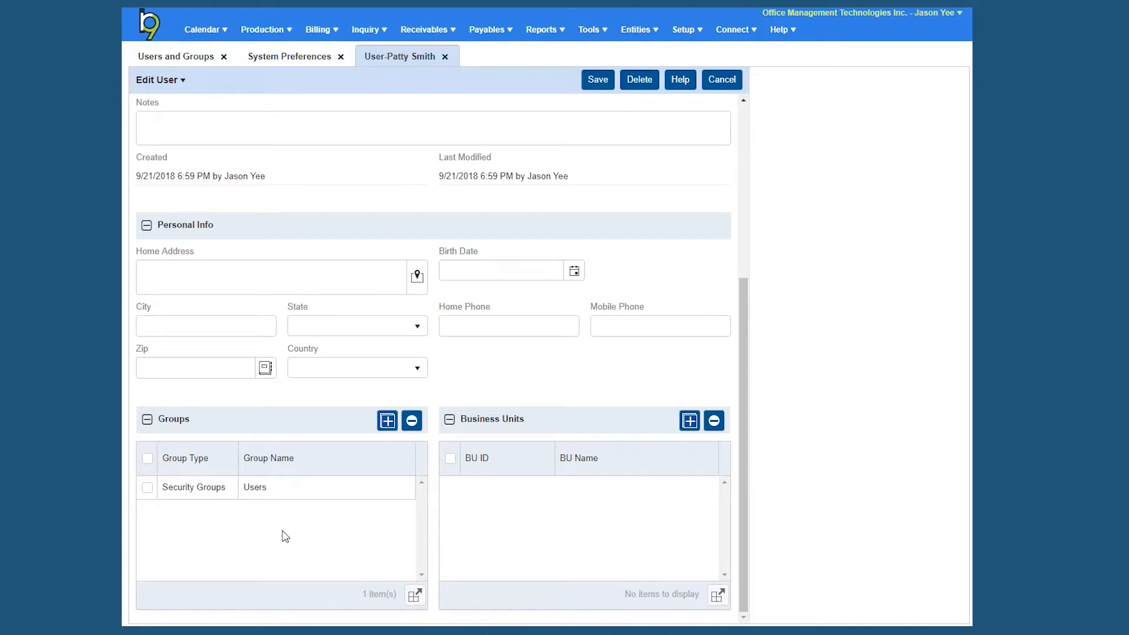
- Add the Administrators security group to the user, then remove and confirm deleting the Users group
{"action": "left_click", "coordinate": [386, 425]}
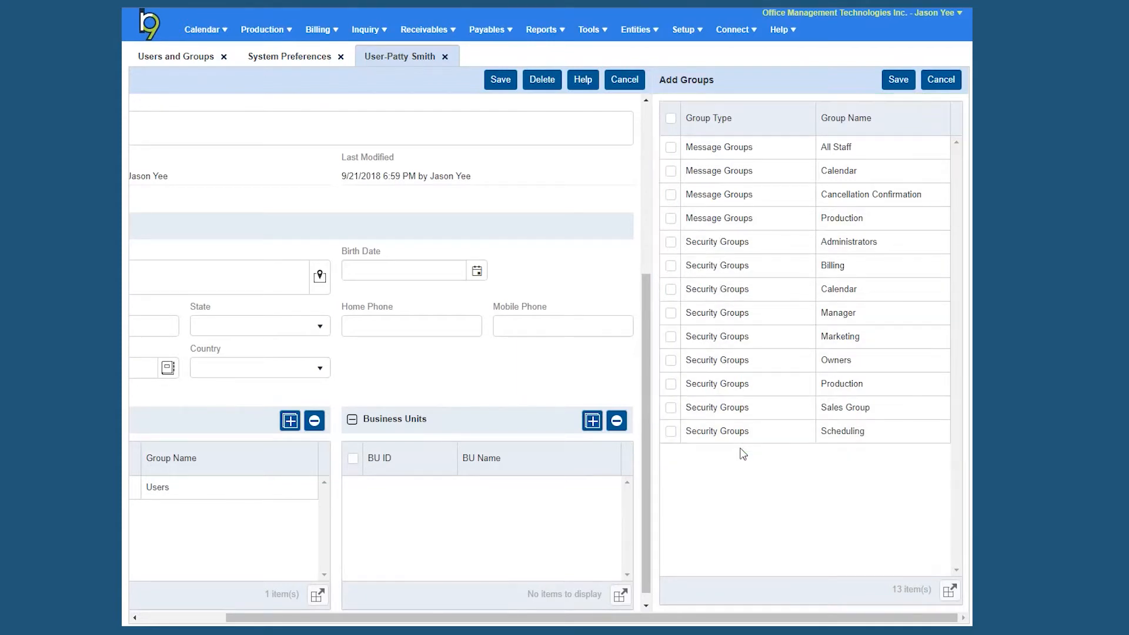
{"action": "left_click", "coordinate": [670, 242]}
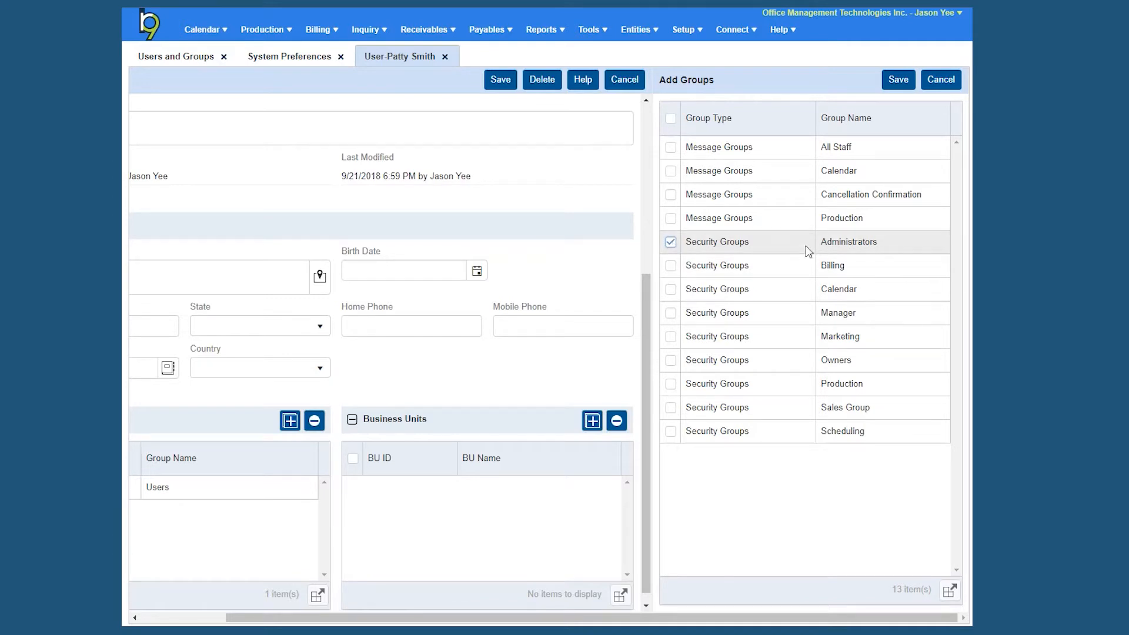
{"action": "left_click", "coordinate": [888, 81]}
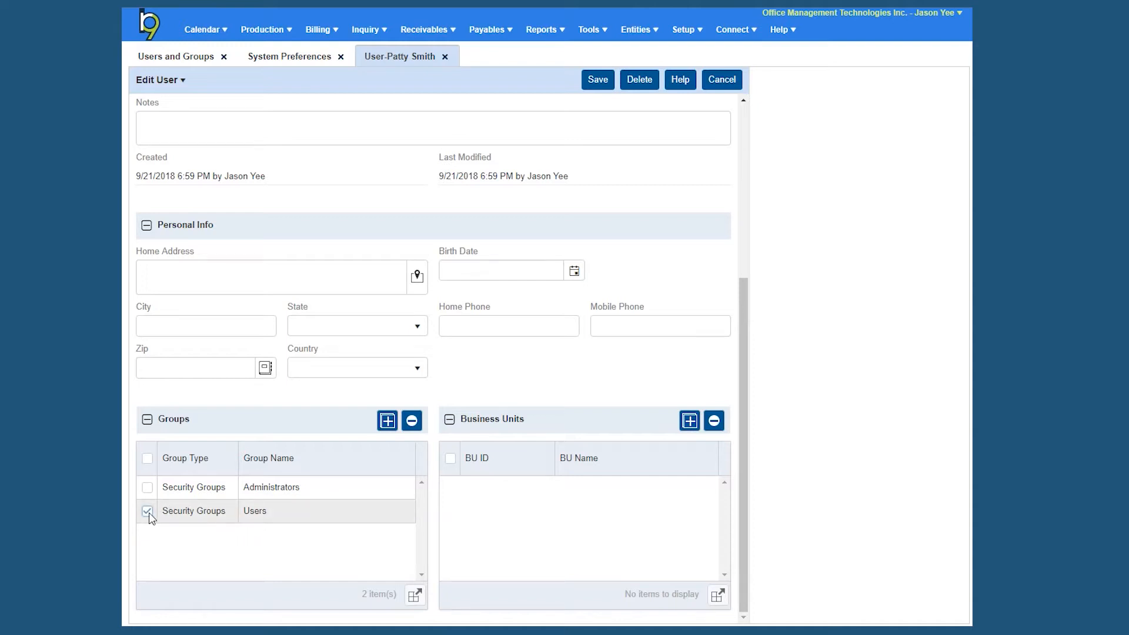
{"action": "left_click", "coordinate": [411, 422]}
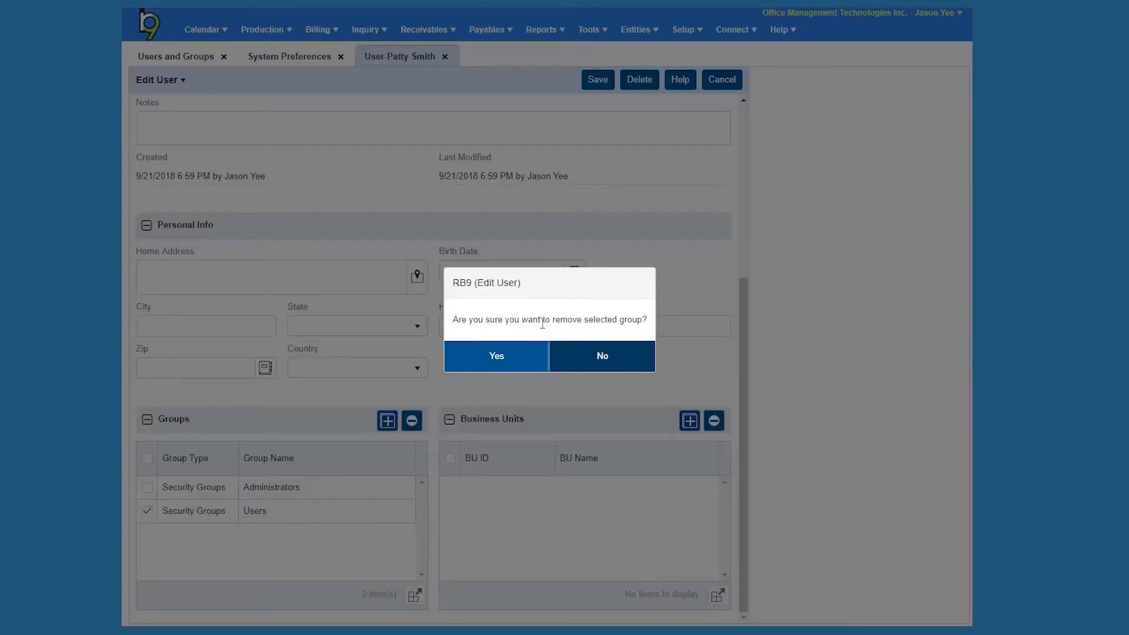
{"action": "left_click", "coordinate": [522, 363]}
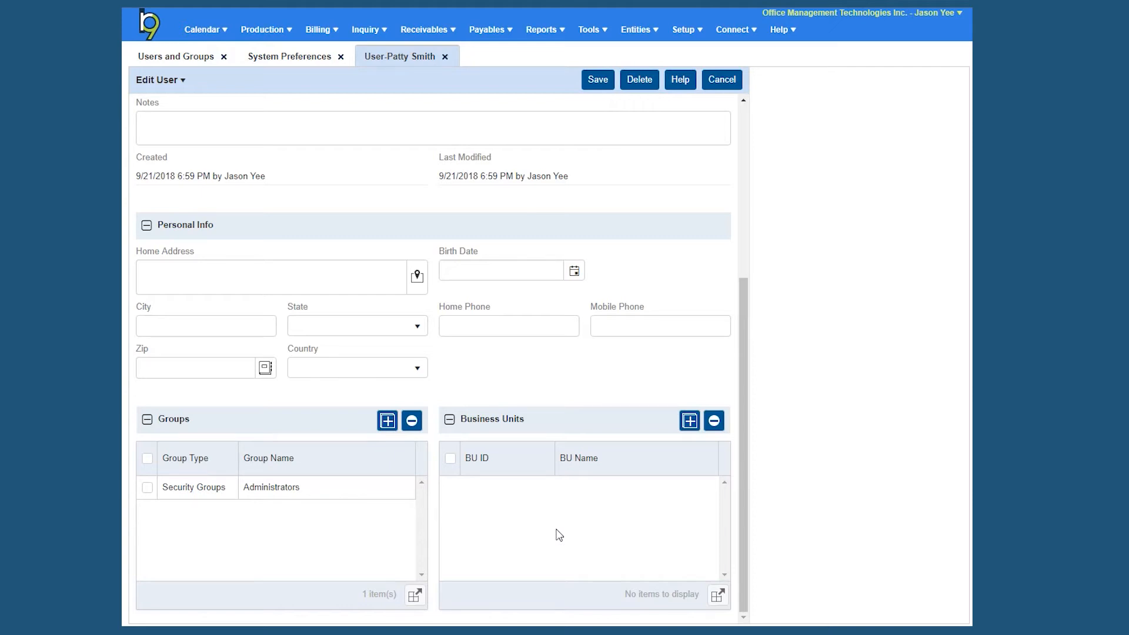
- Select all 16 business units in the Business Units panel, add them, then save and close the user
{"action": "left_click", "coordinate": [689, 420]}
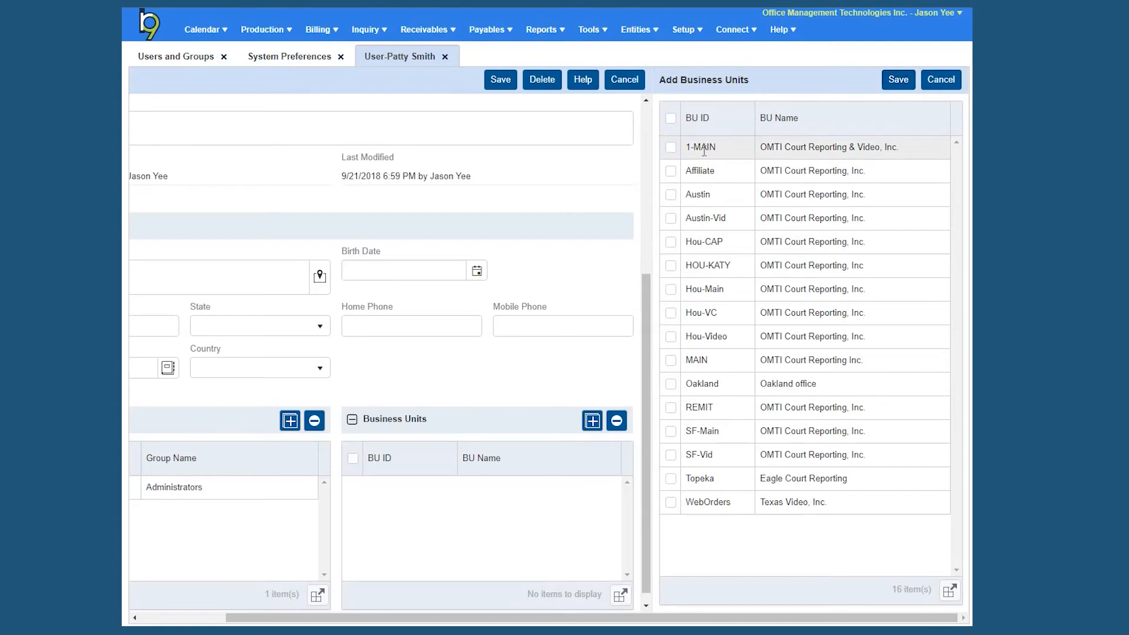
{"action": "left_click", "coordinate": [670, 148]}
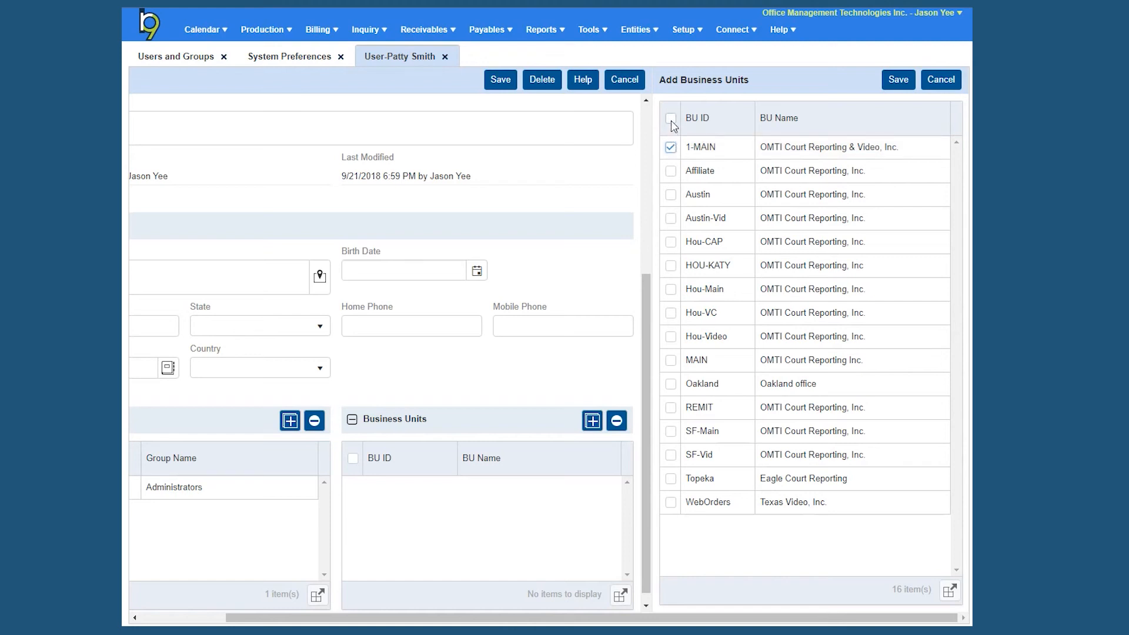
{"action": "left_click", "coordinate": [671, 120]}
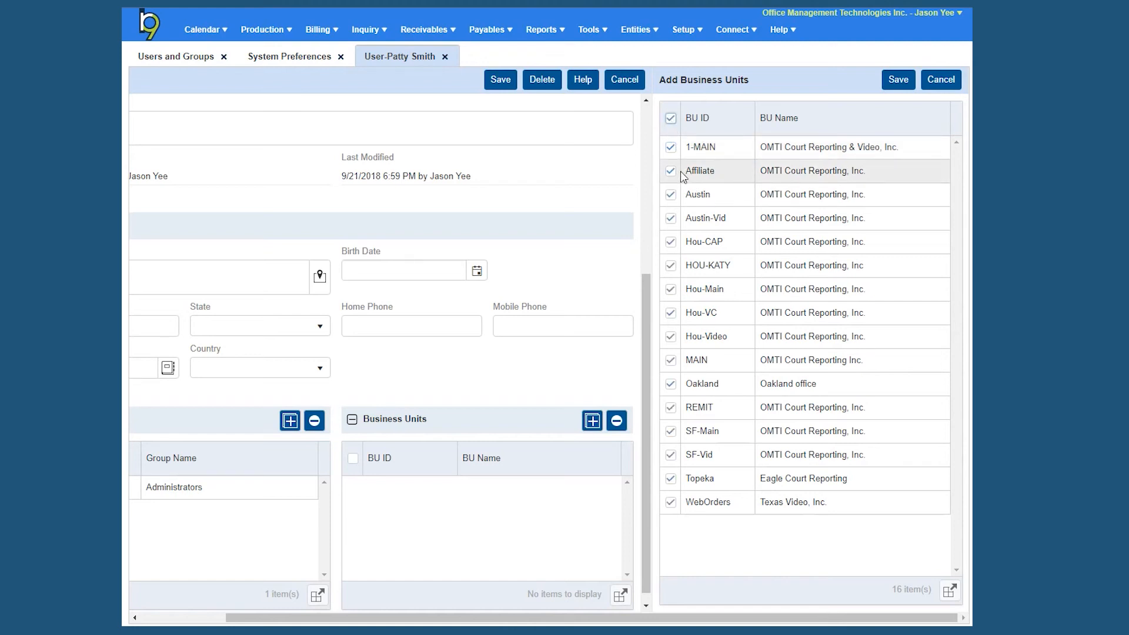
{"action": "left_click", "coordinate": [671, 120]}
{"action": "left_click", "coordinate": [670, 194]}
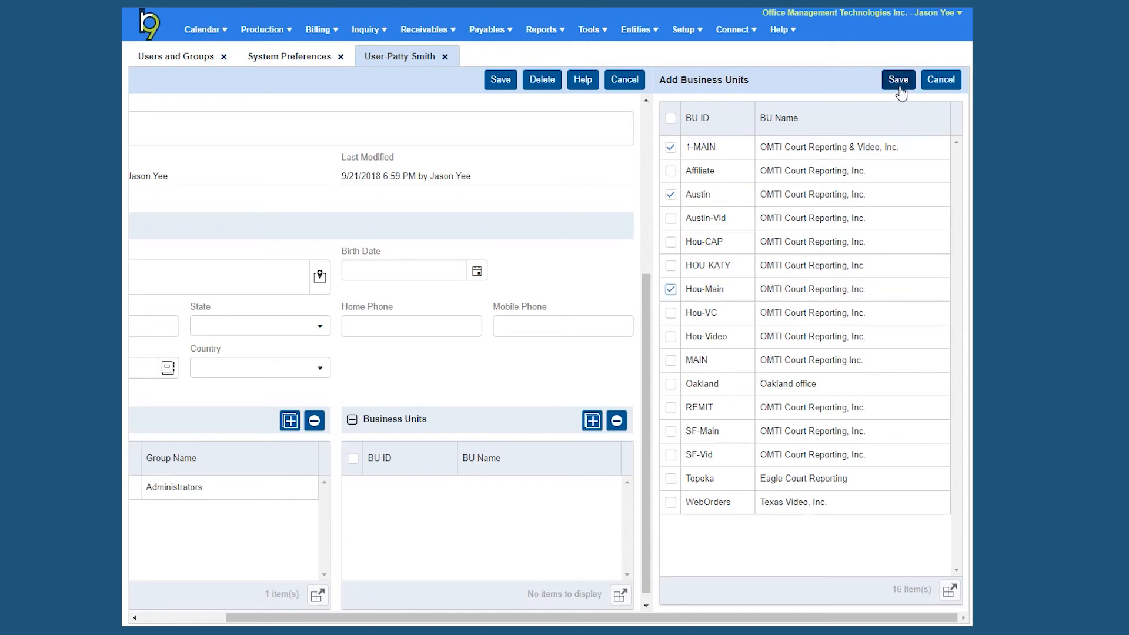
{"action": "left_click", "coordinate": [671, 118]}
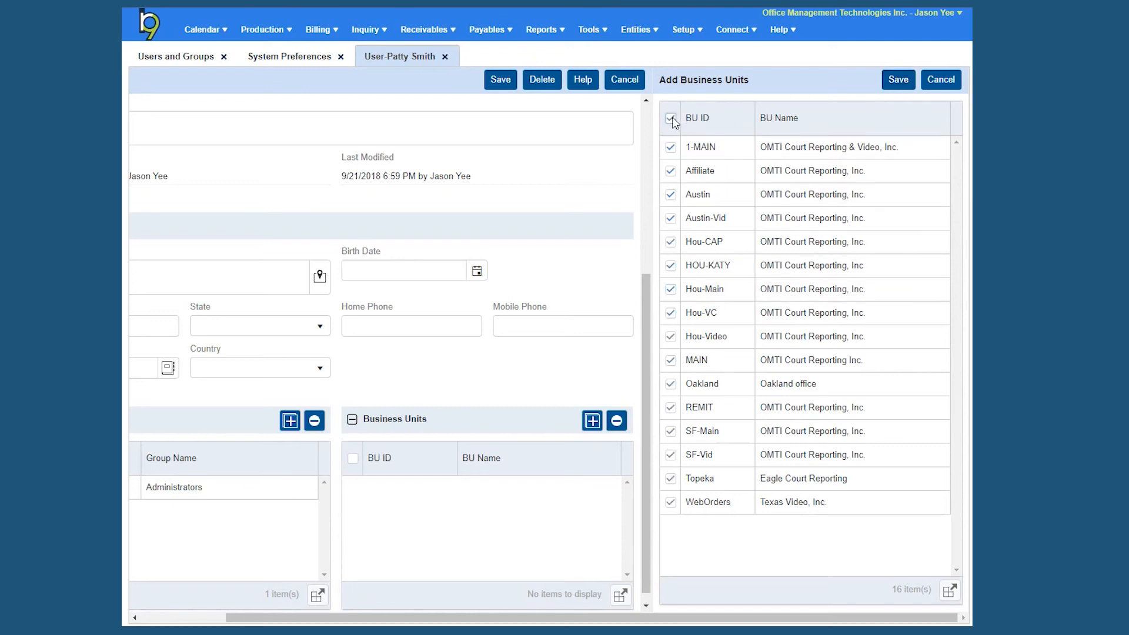
{"action": "left_click", "coordinate": [897, 83]}
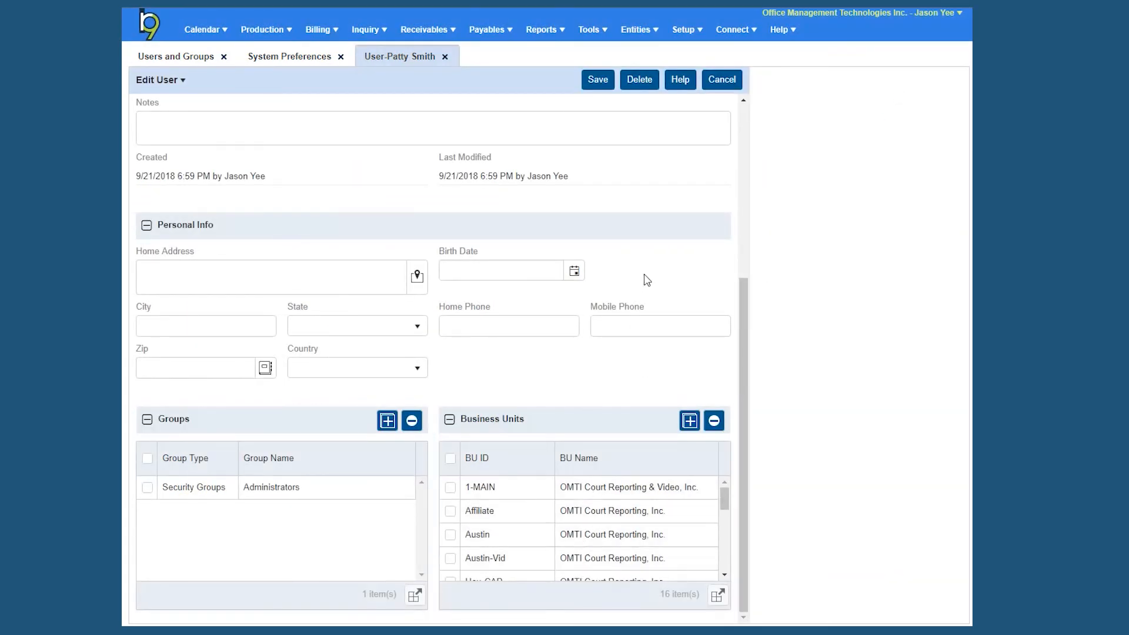
{"action": "left_click", "coordinate": [598, 82]}
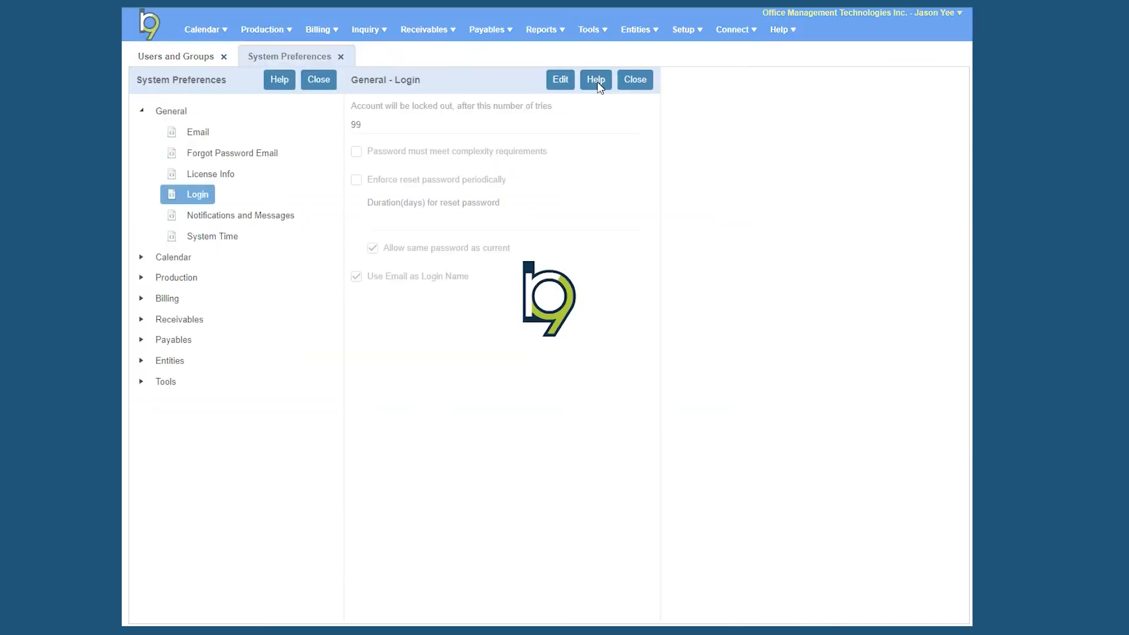